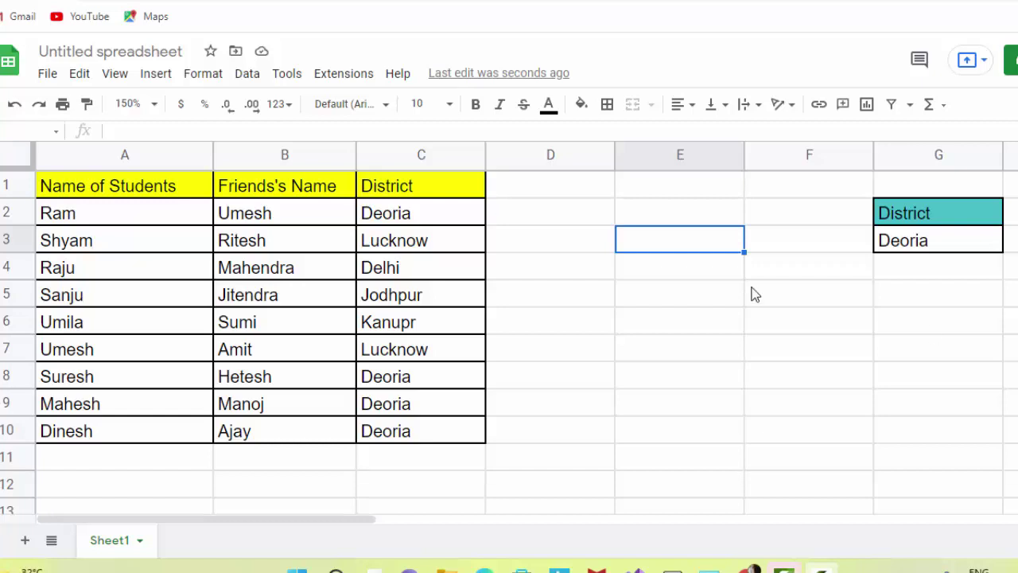
Review the student table's Name of Students, Friends's Name and District columns
left_click(665, 305)
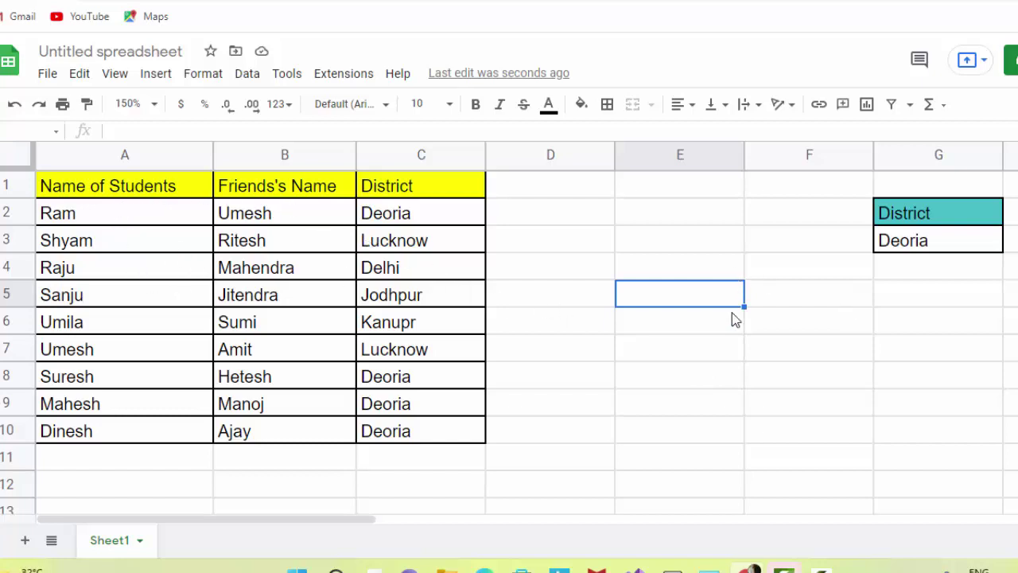
left_click(727, 357)
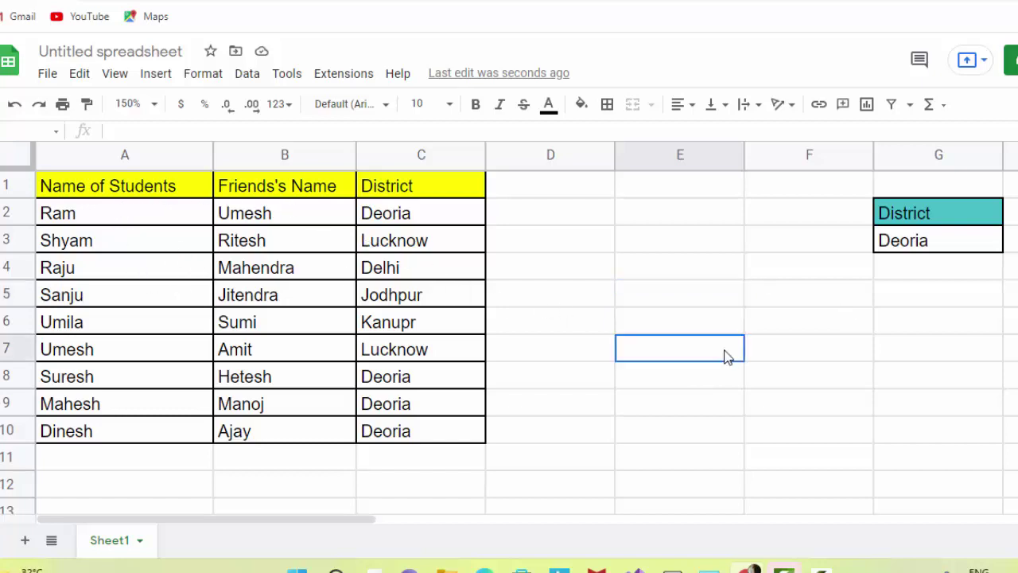
left_click(67, 192)
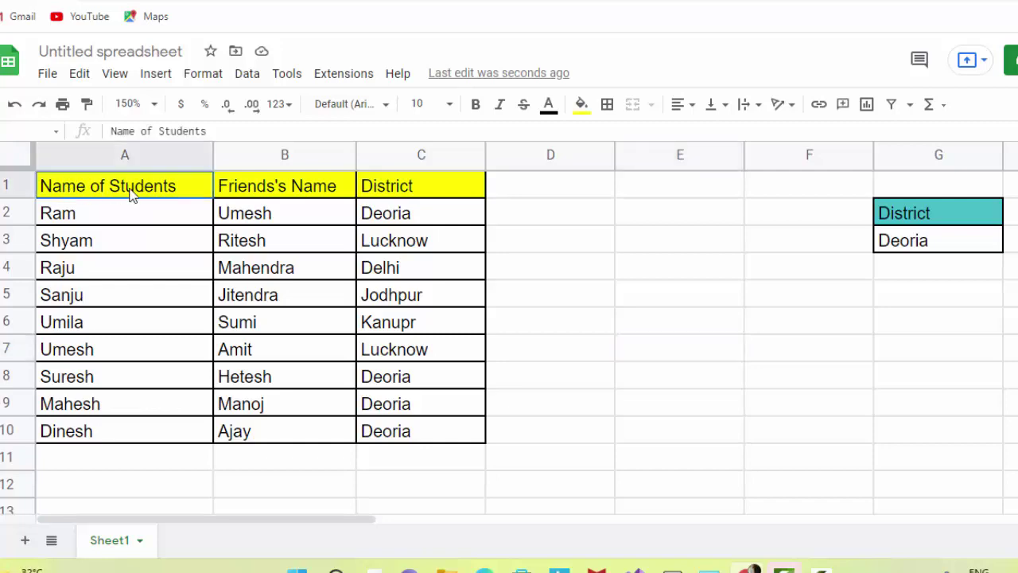
left_click(267, 183)
left_click(409, 194)
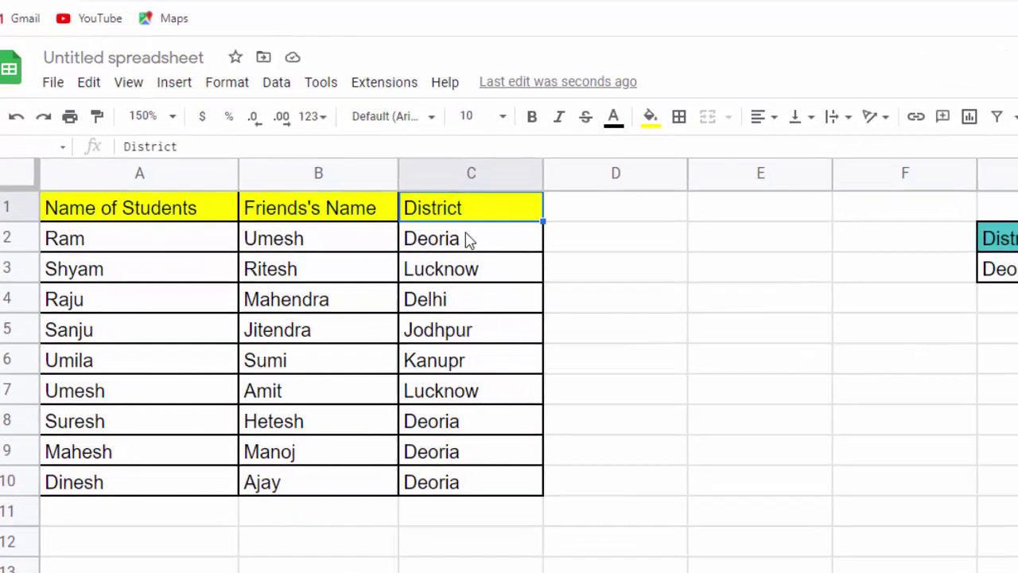
left_click(419, 214)
mouse_move(494, 255)
left_mouse_down()
mouse_move(481, 477)
mouse_move(464, 480)
left_mouse_up()
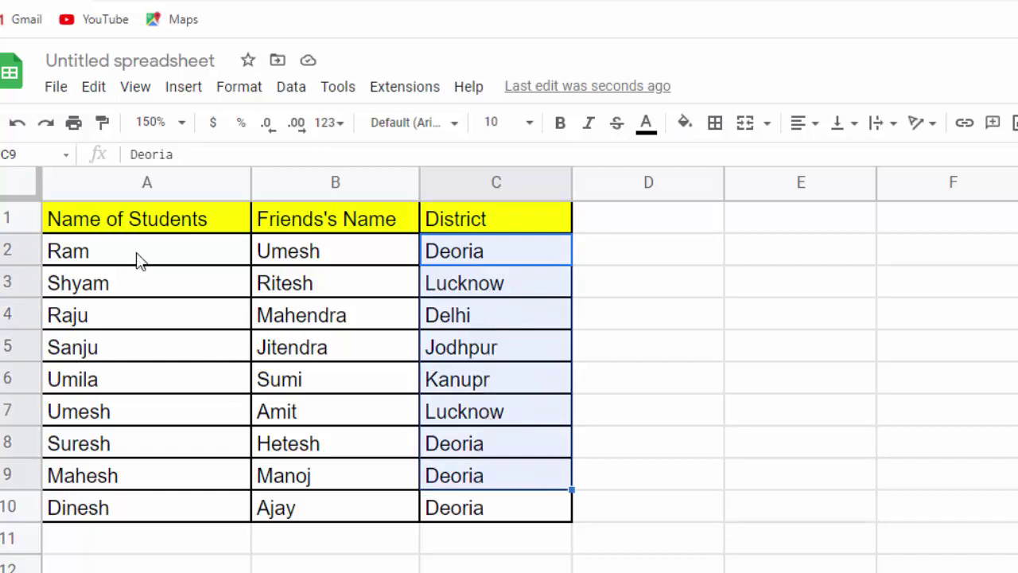
left_click_drag(339, 266, 332, 505)
left_click_drag(145, 262, 129, 509)
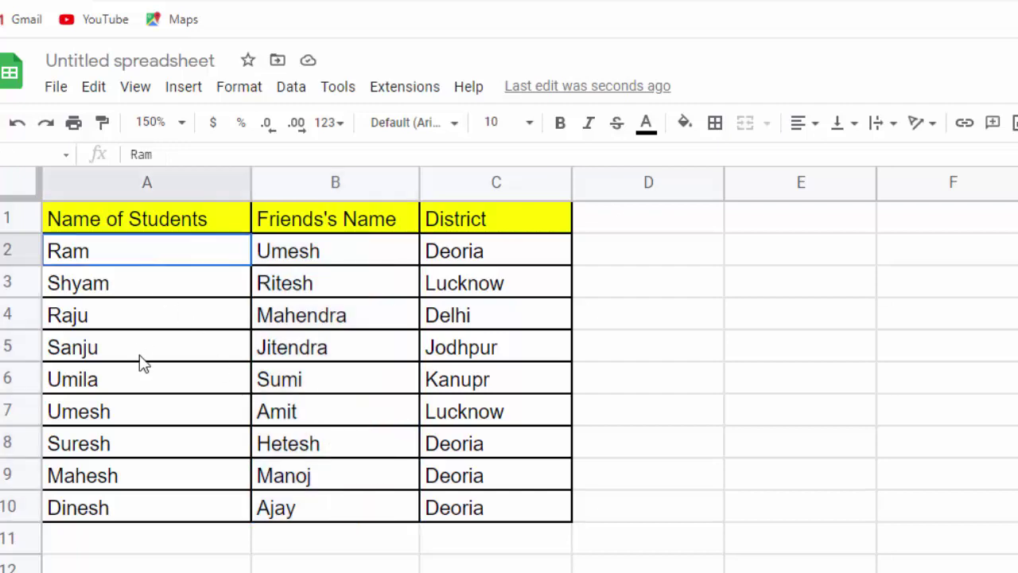
Point out the Deoria entries, such as Suresh and Dinesh, and the result cell E3
left_click_drag(303, 262, 311, 273)
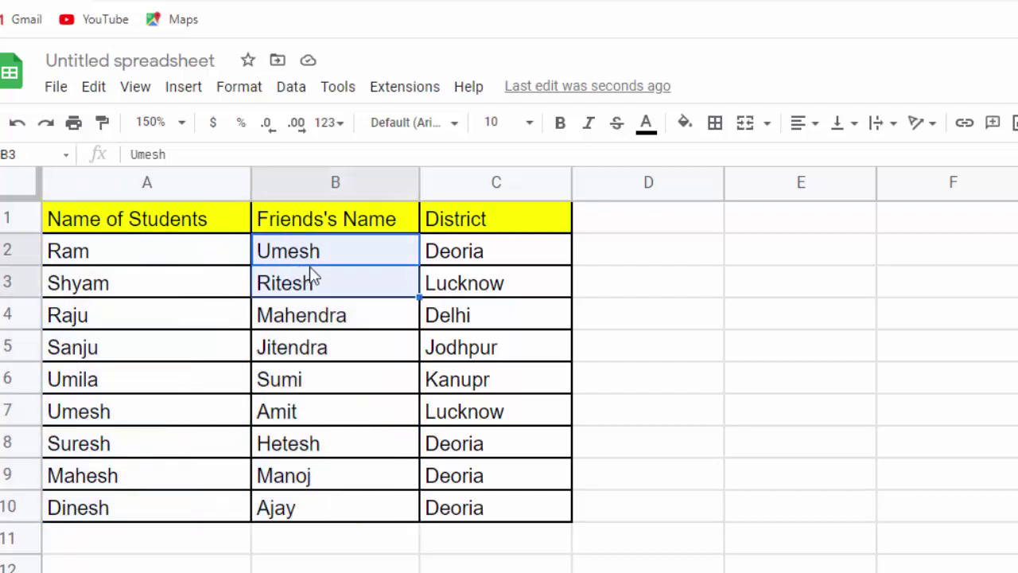
left_click(527, 269)
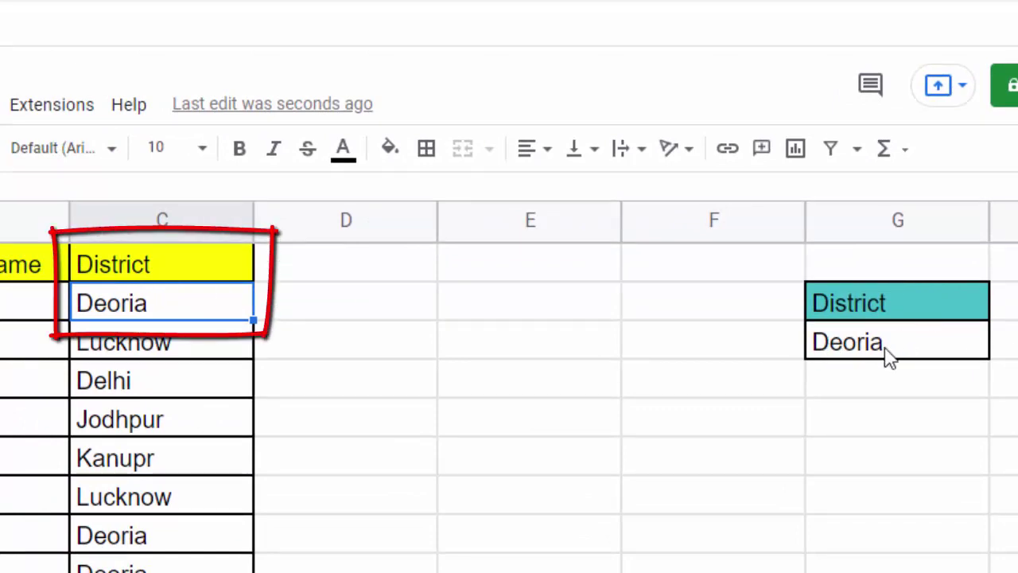
left_click(513, 352)
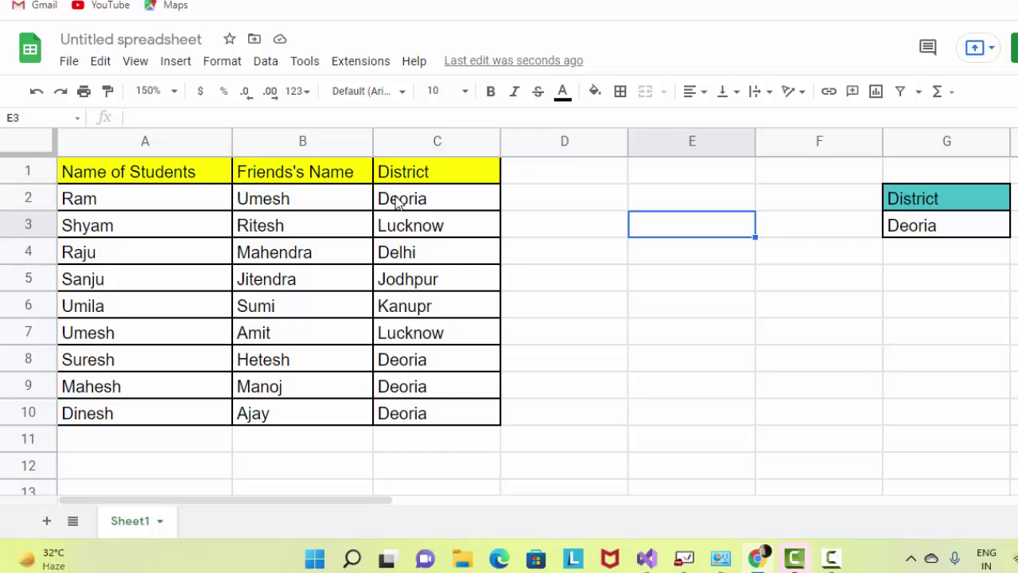
left_click(174, 371)
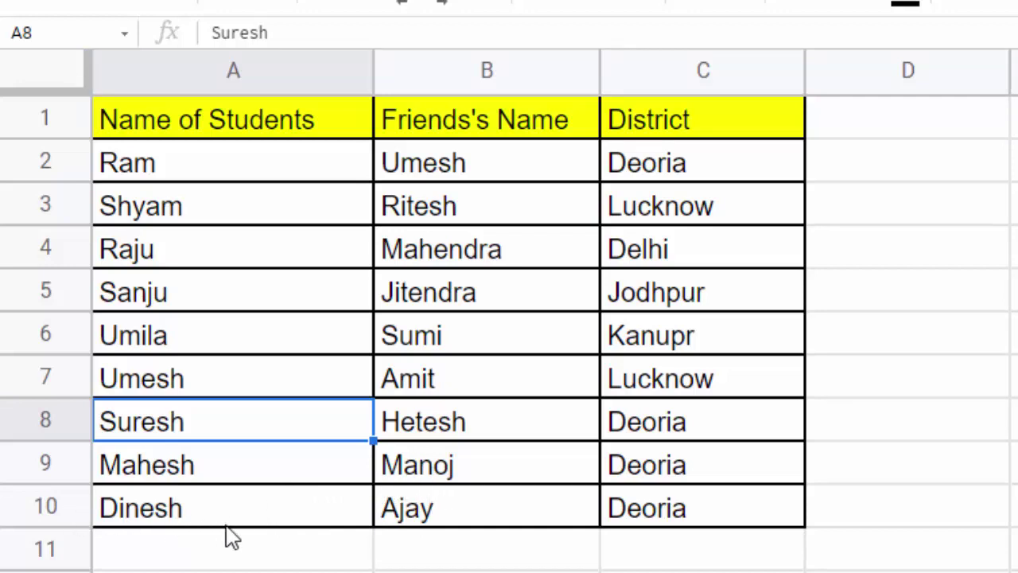
left_click(270, 520)
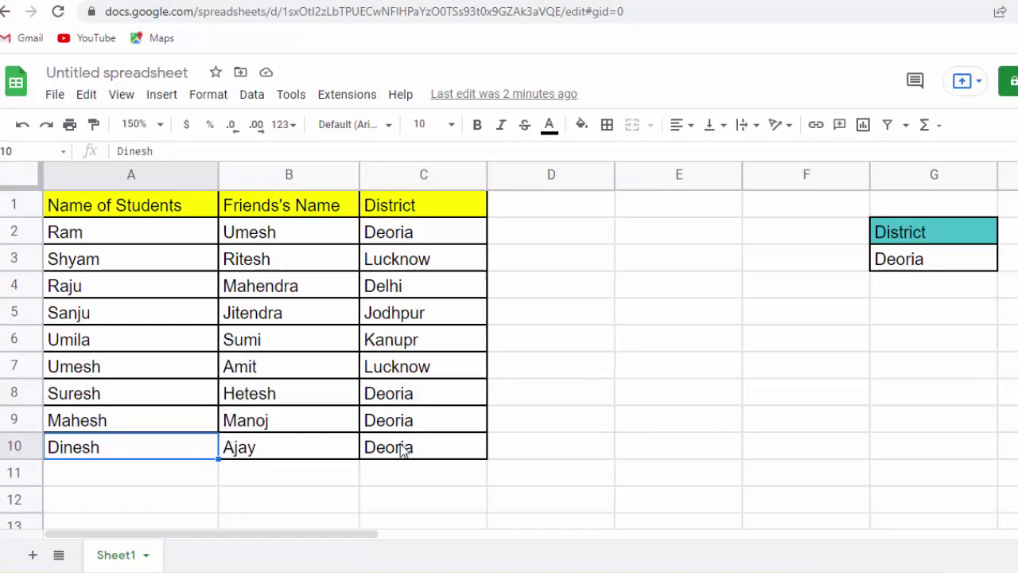
Enter =dcounta(A1:C10,"District",G2:G3) in E3, returning 4 Deoria entries
left_click(689, 255)
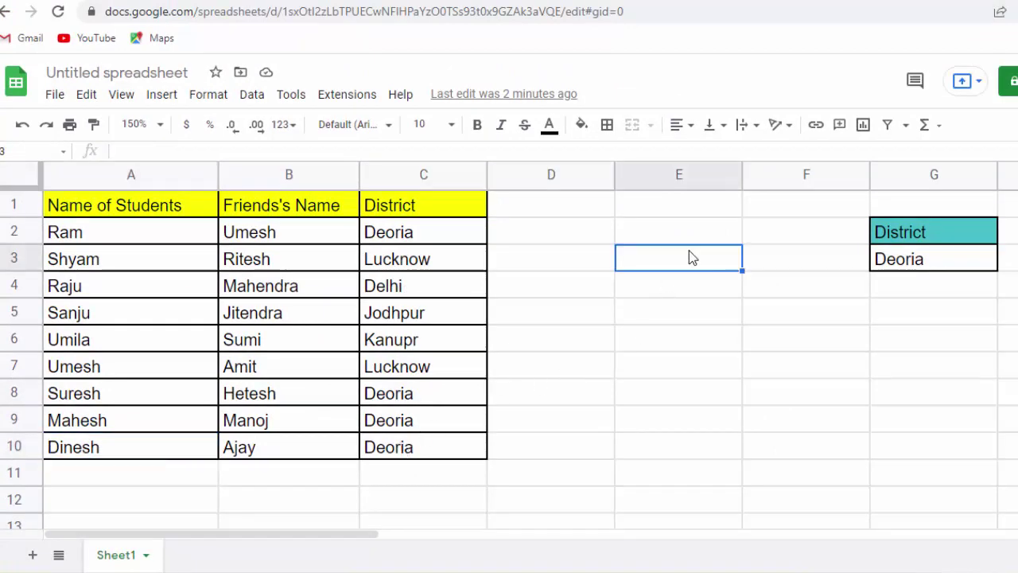
type("=dc")
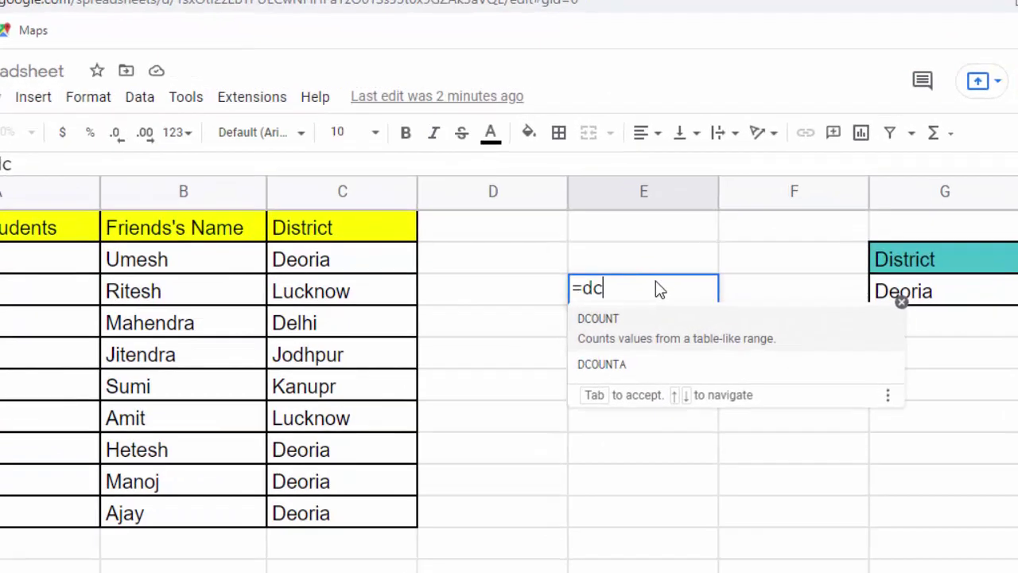
type("ounta")
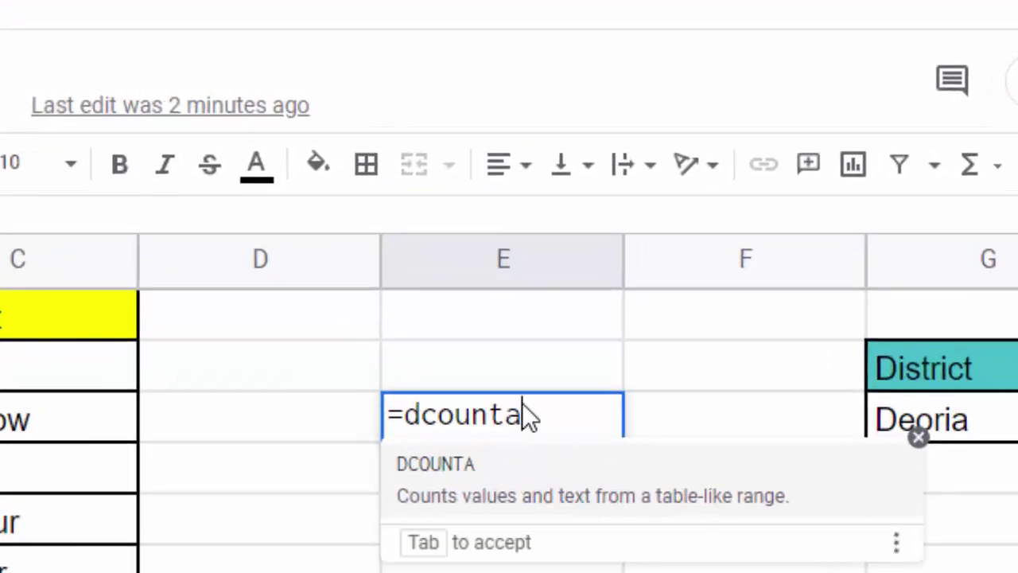
type("(")
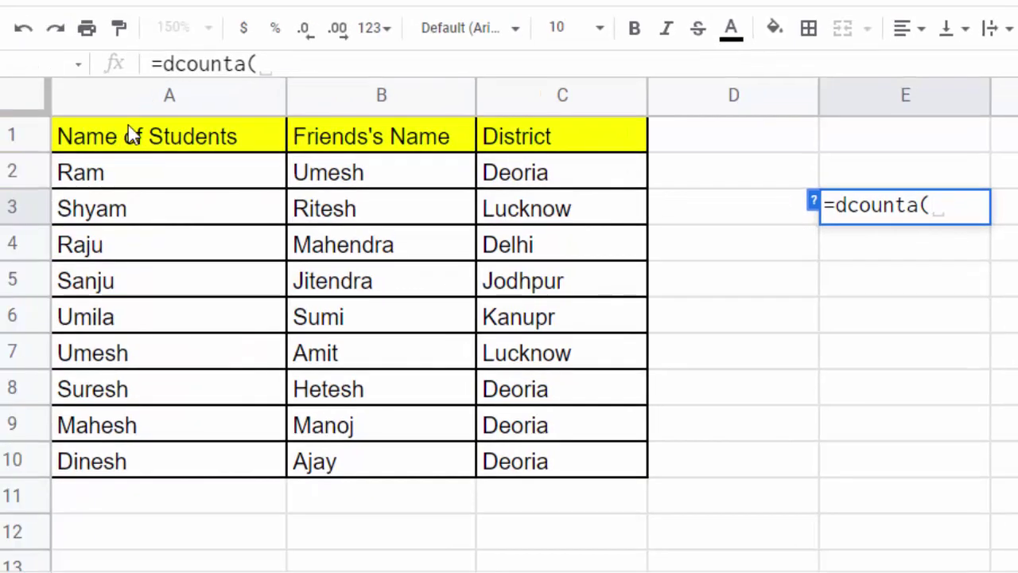
mouse_move(128, 132)
left_mouse_down()
mouse_move(400, 308)
mouse_move(554, 449)
left_mouse_up()
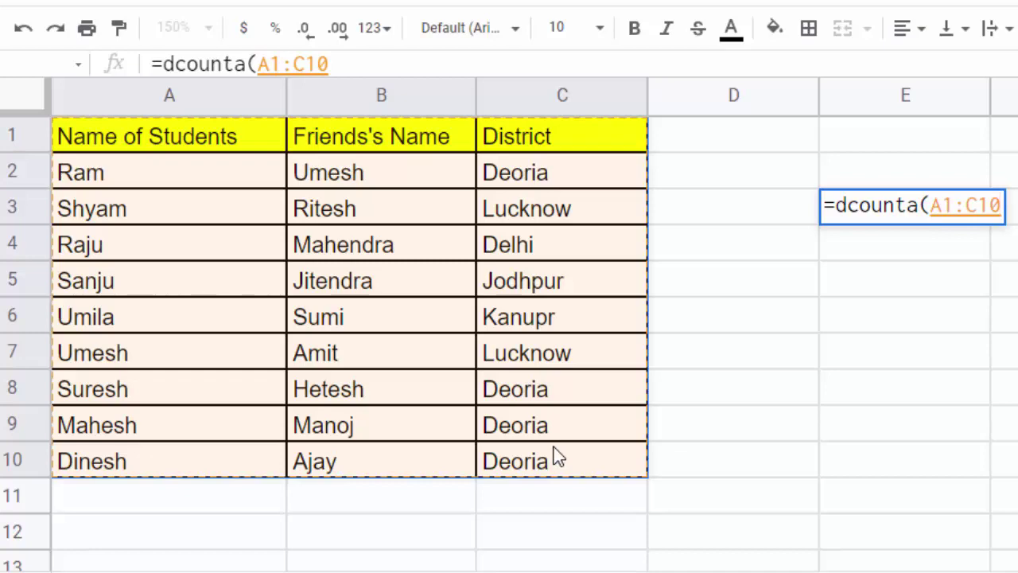
type(",")
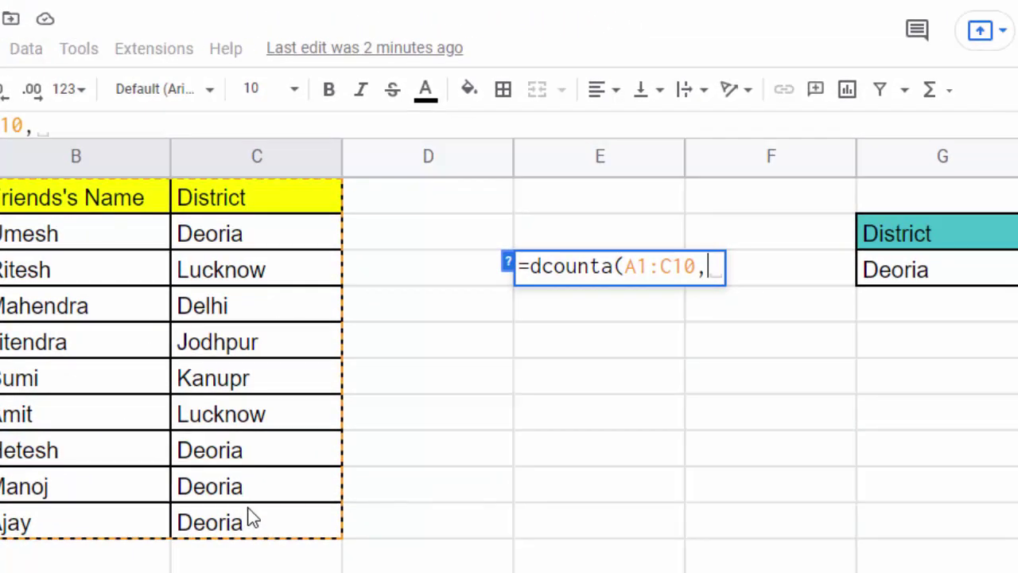
type("\"")
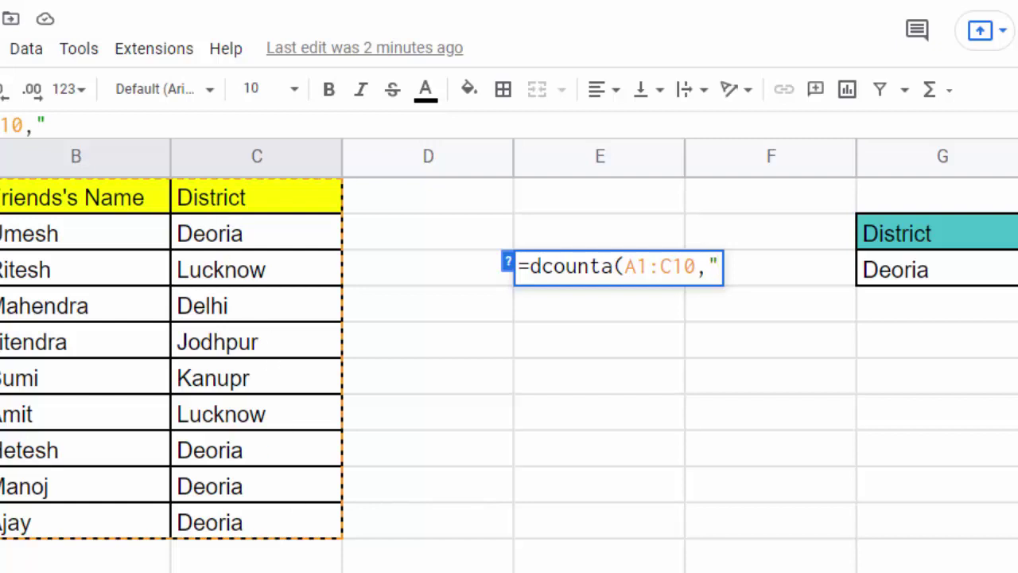
type("Distr")
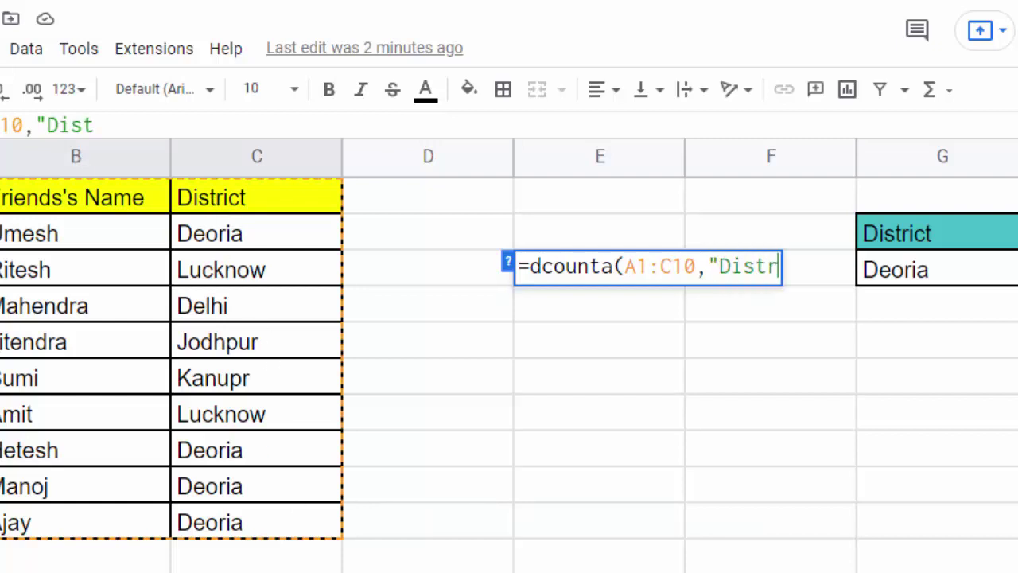
type("ict")
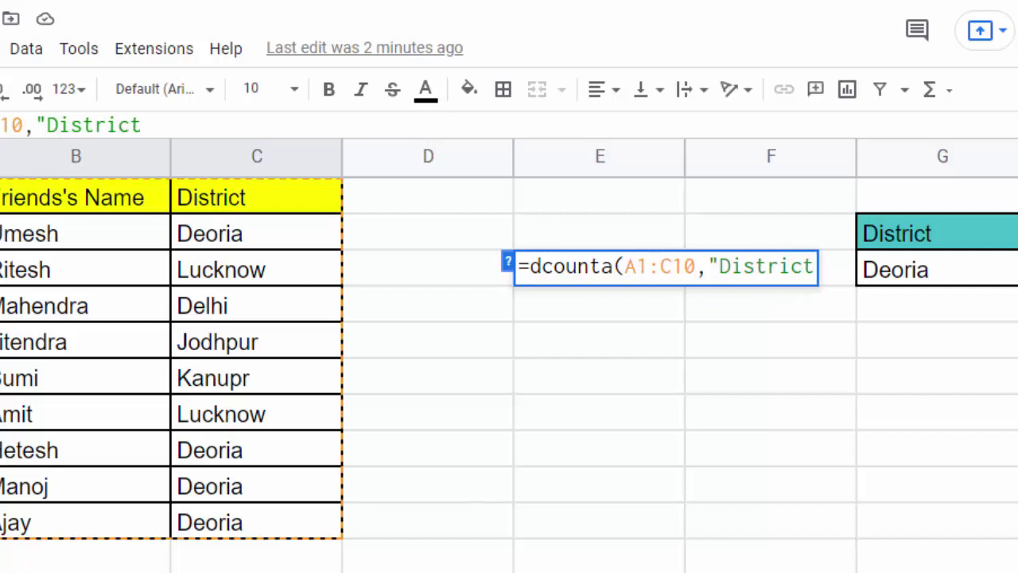
type("\"")
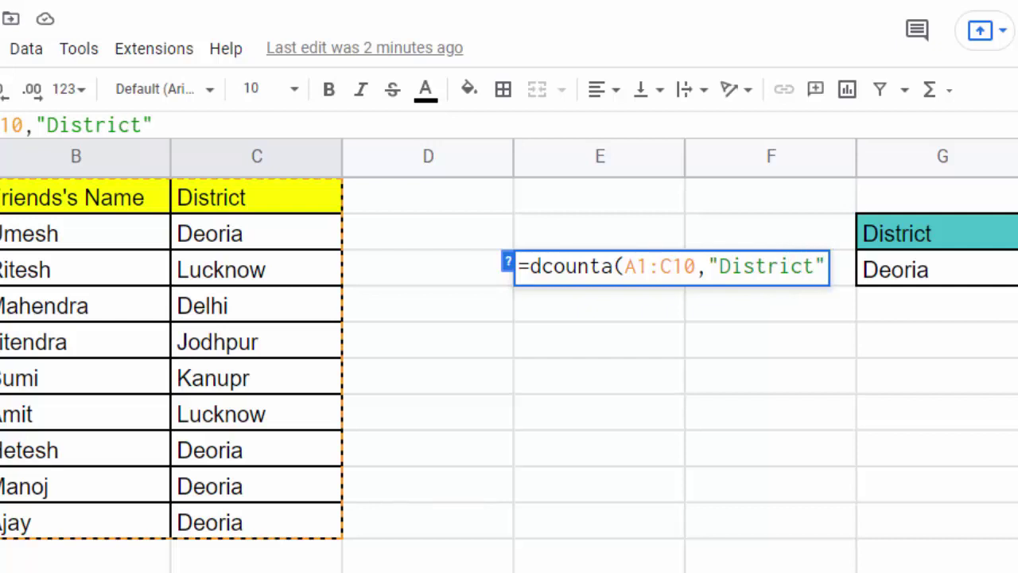
type(",")
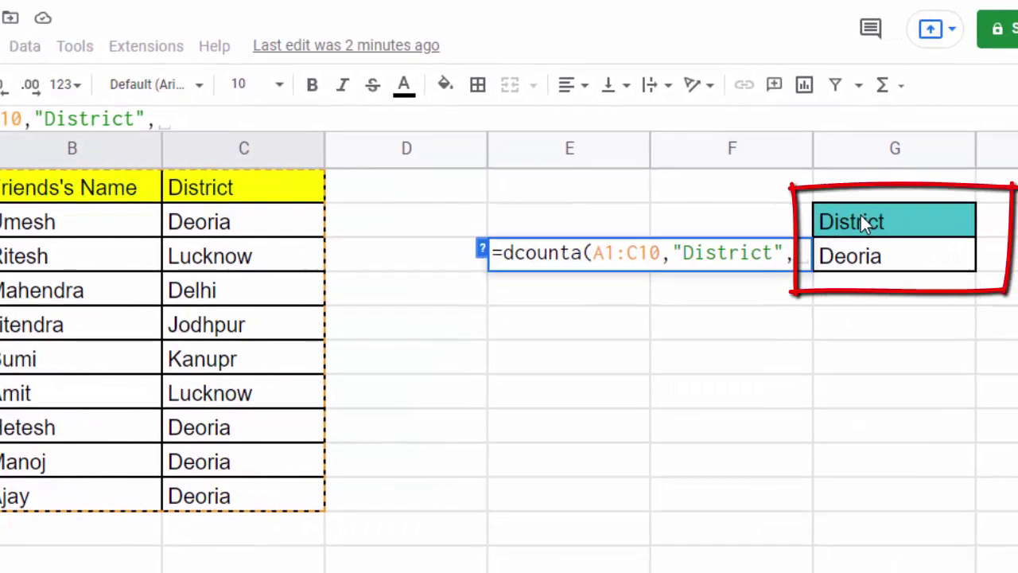
left_click_drag(861, 215, 864, 259)
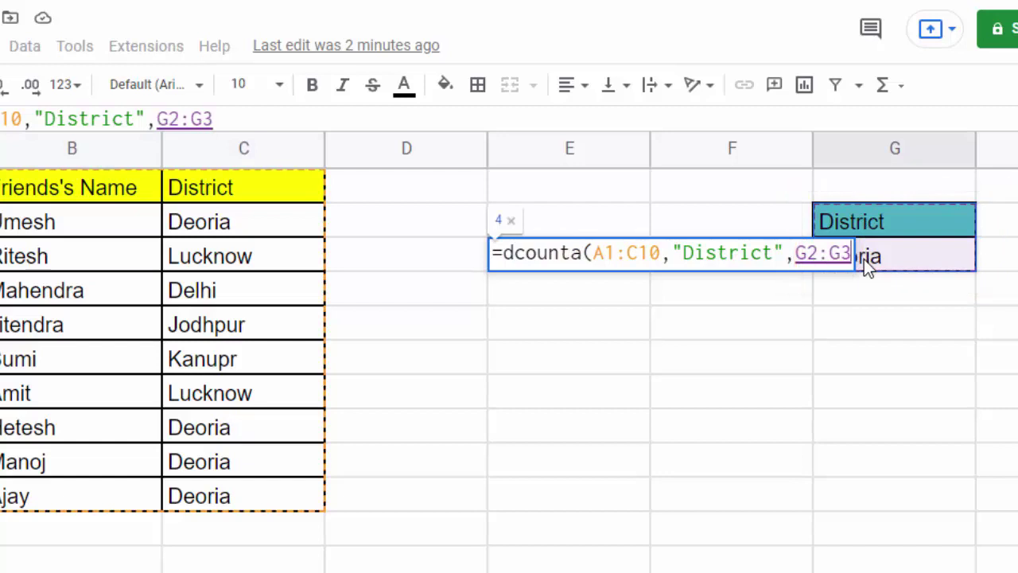
type(")")
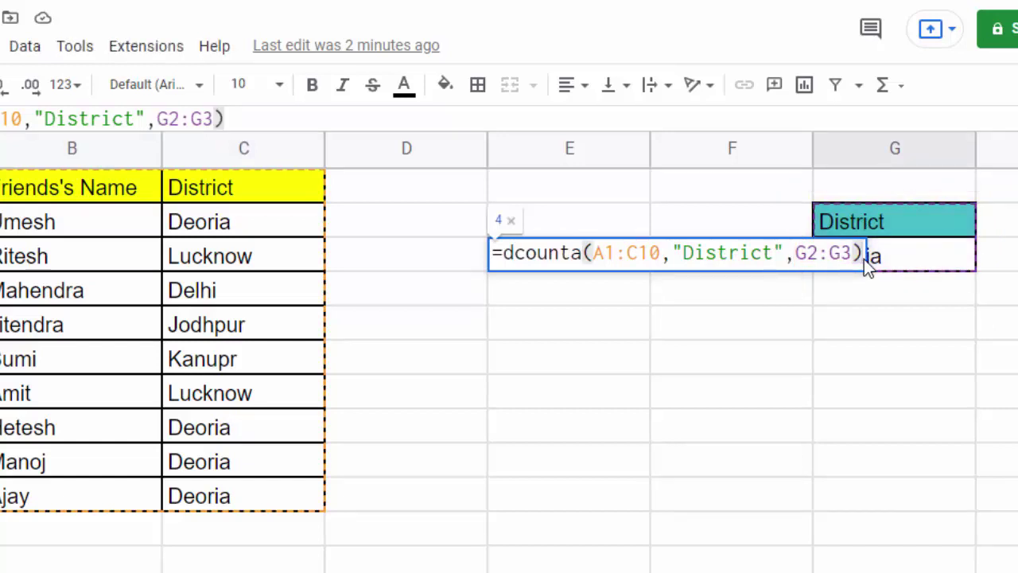
key("Return")
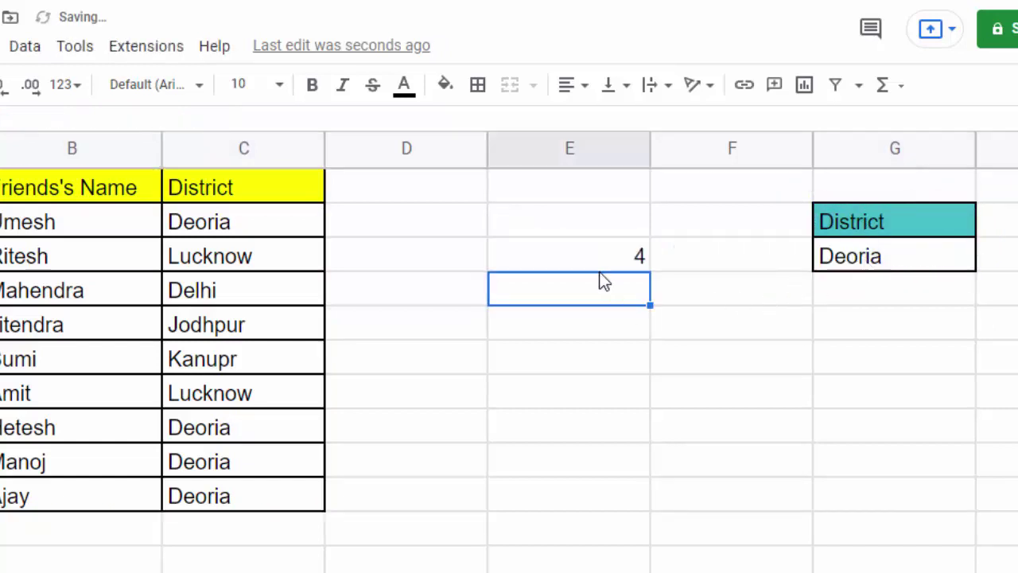
left_click(587, 267)
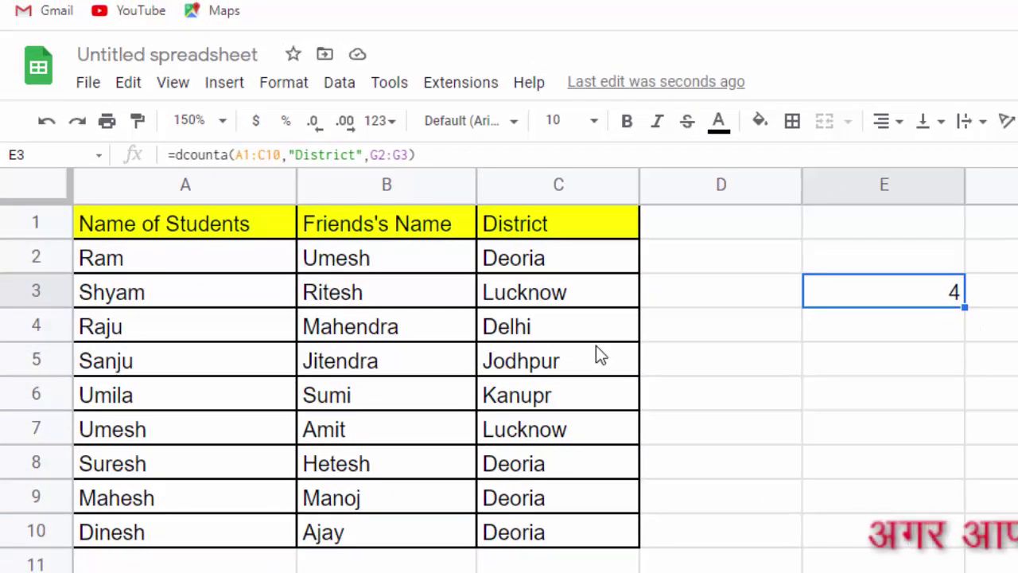
Change the G3 criterion from Deoria to Lucknow so E3 counts 2
left_click(947, 249)
double_click(953, 248)
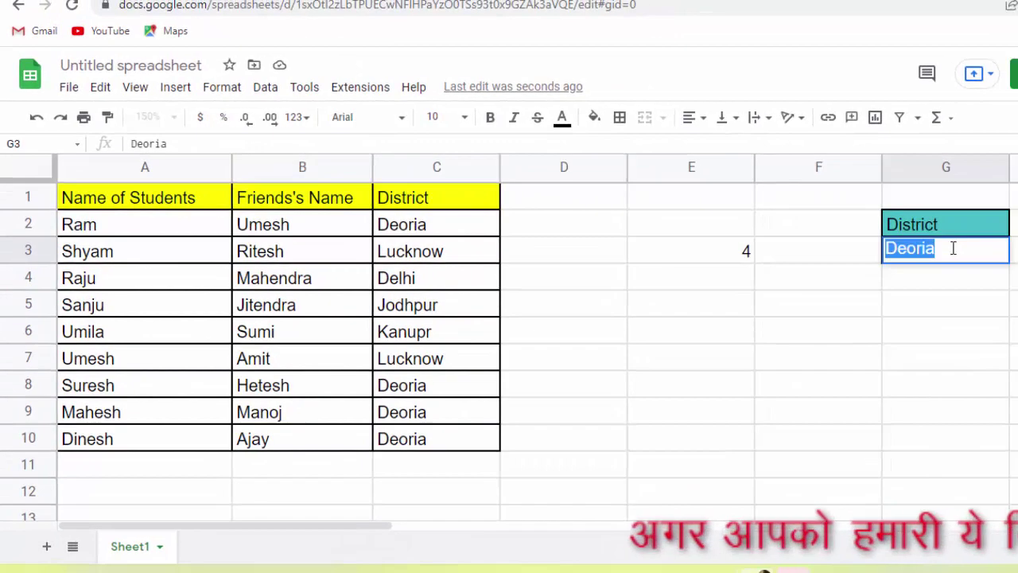
key("BackSpace")
type("Luck")
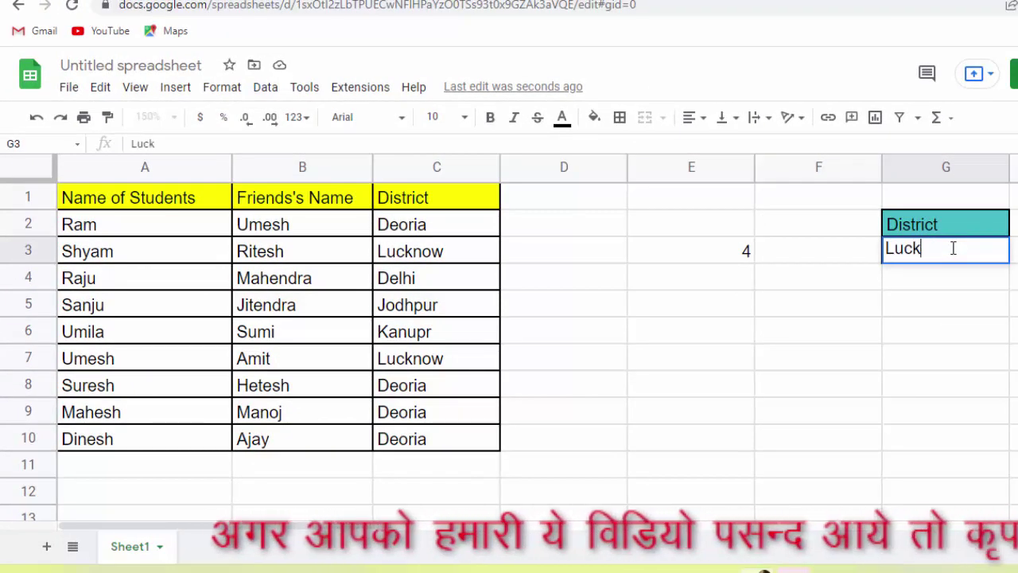
type("no")
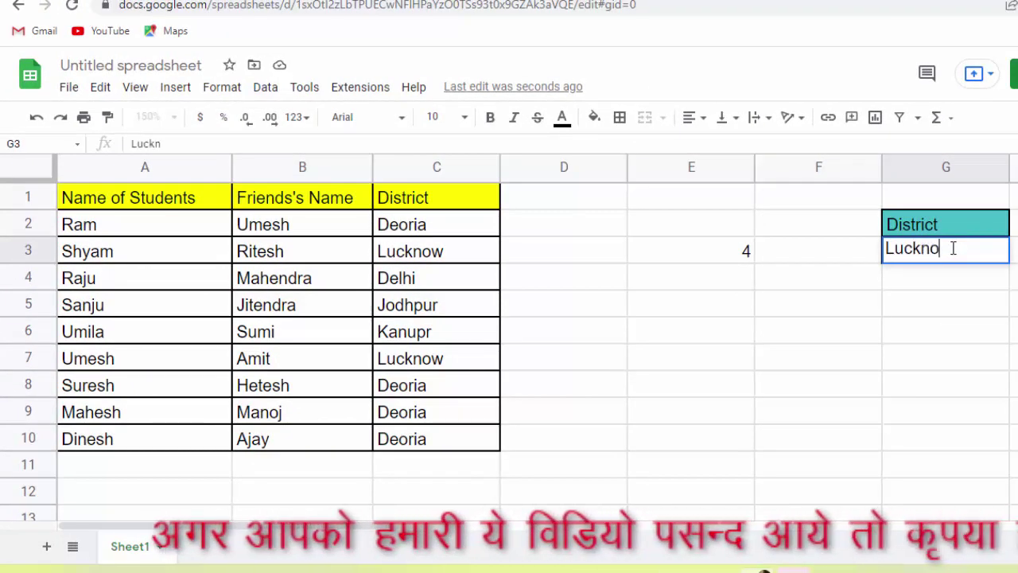
type("w")
key("Return")
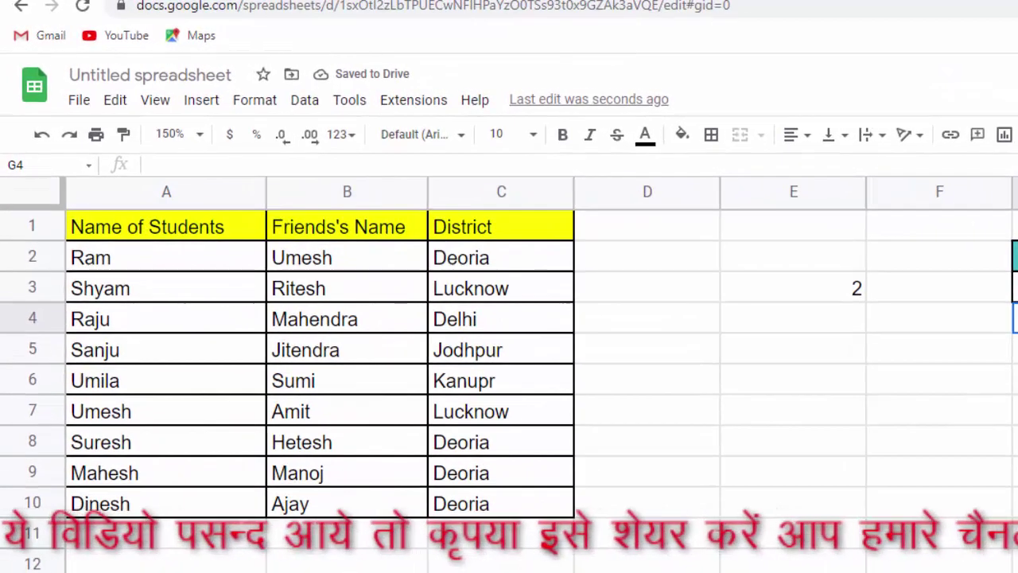
left_click(861, 291)
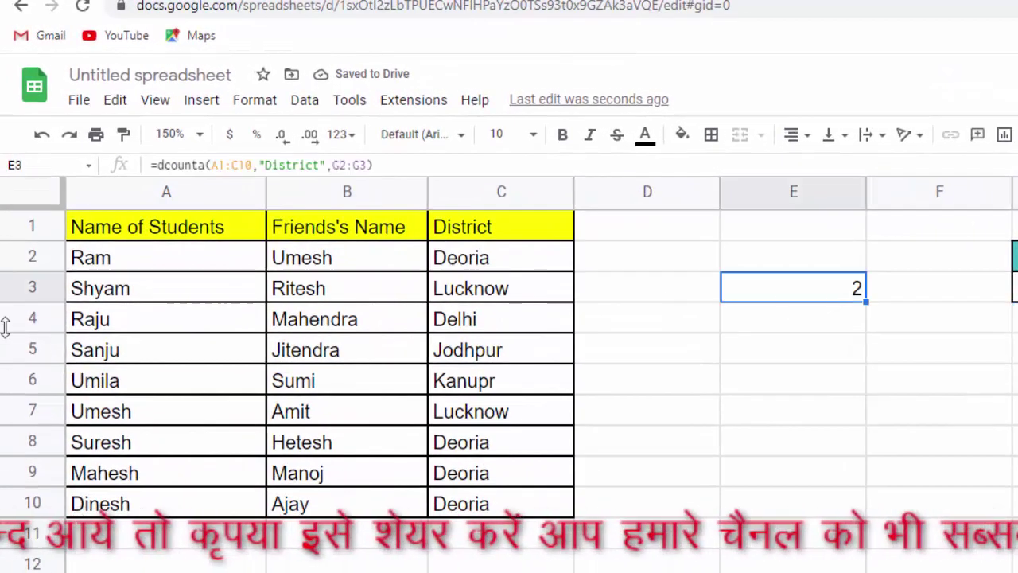
Fill rows 3 and 7, the Lucknow entries, with yellow
left_click(31, 286)
left_click(682, 135)
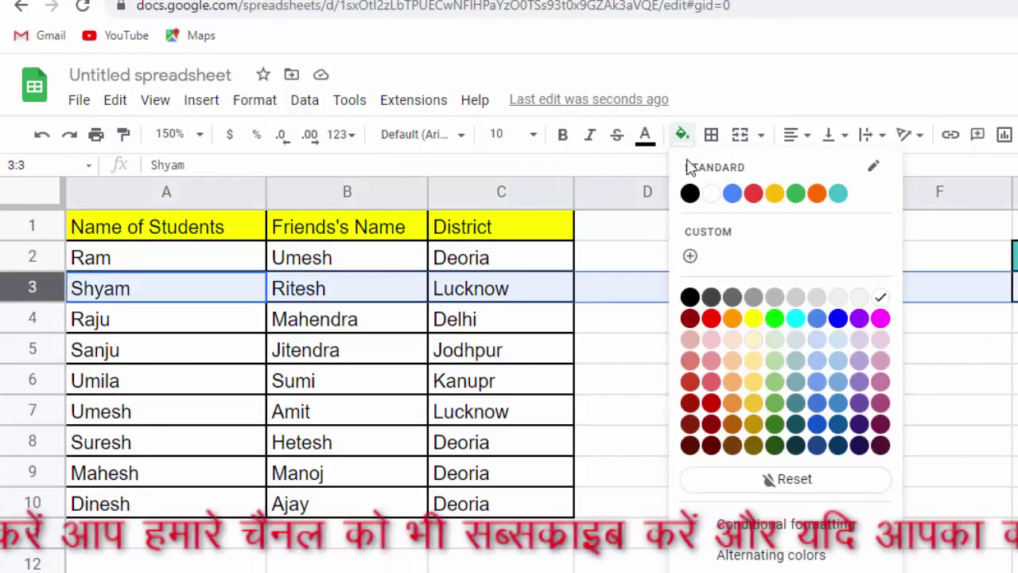
left_click(754, 319)
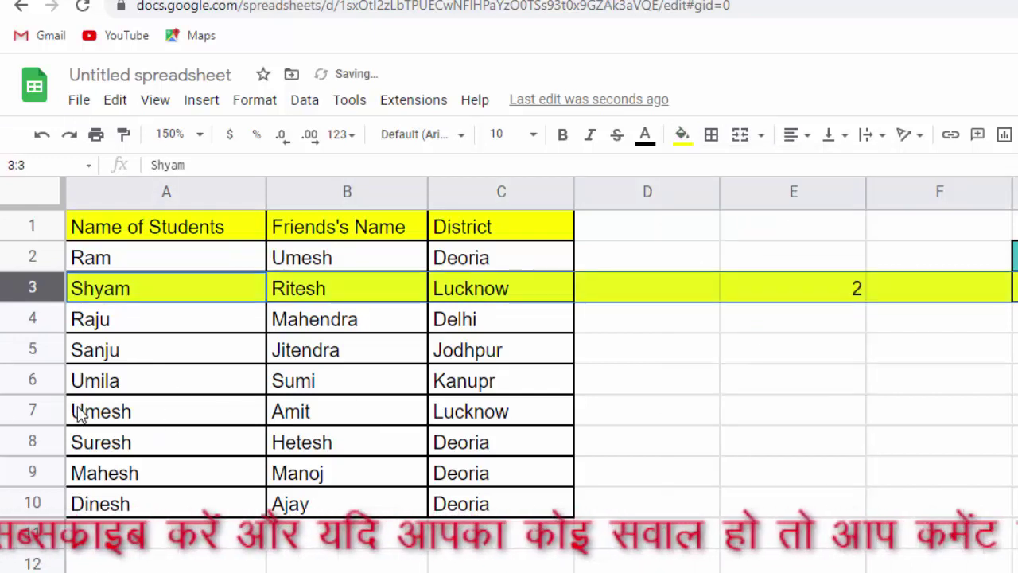
left_click(17, 410)
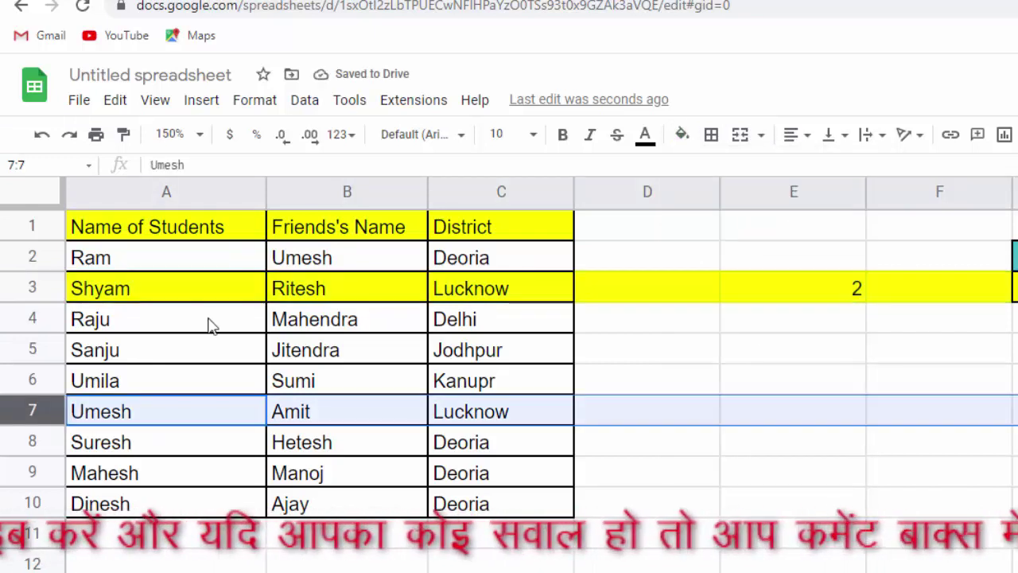
left_click(682, 134)
left_click(753, 319)
left_click(793, 474)
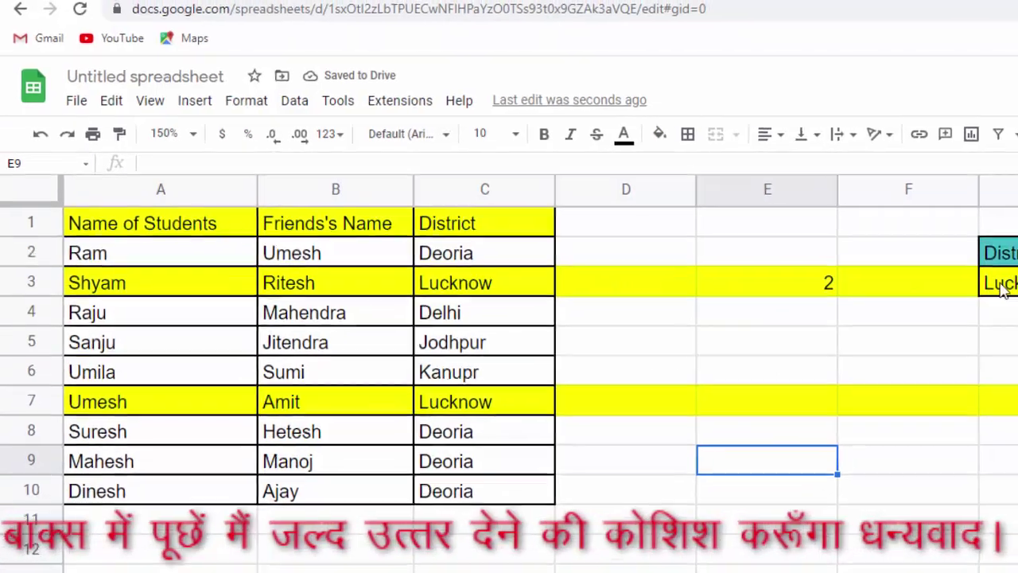
Replace the G3 criterion with Jodhpur, correcting the typo, so E3 counts 1
left_click(892, 269)
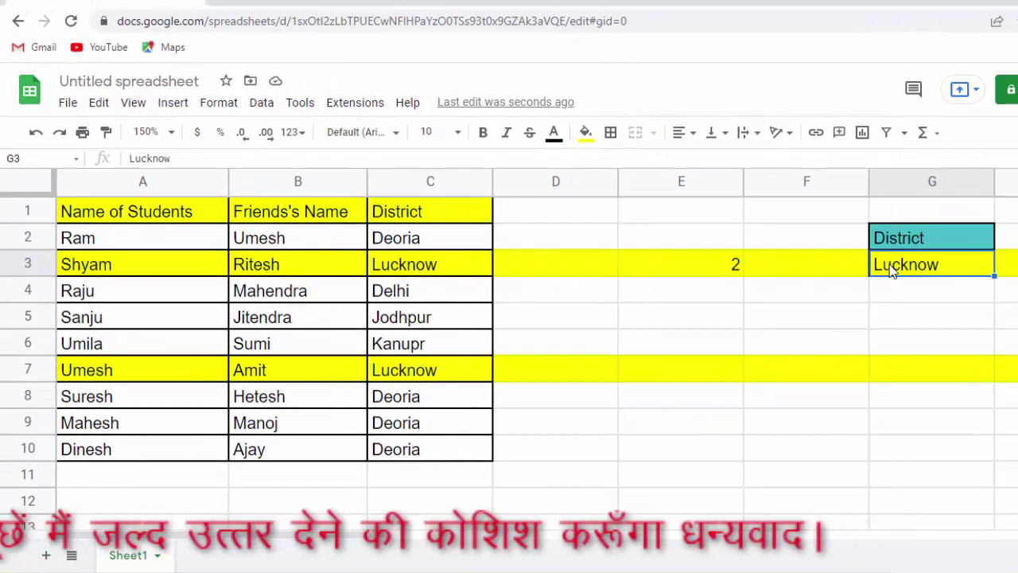
key("Delete")
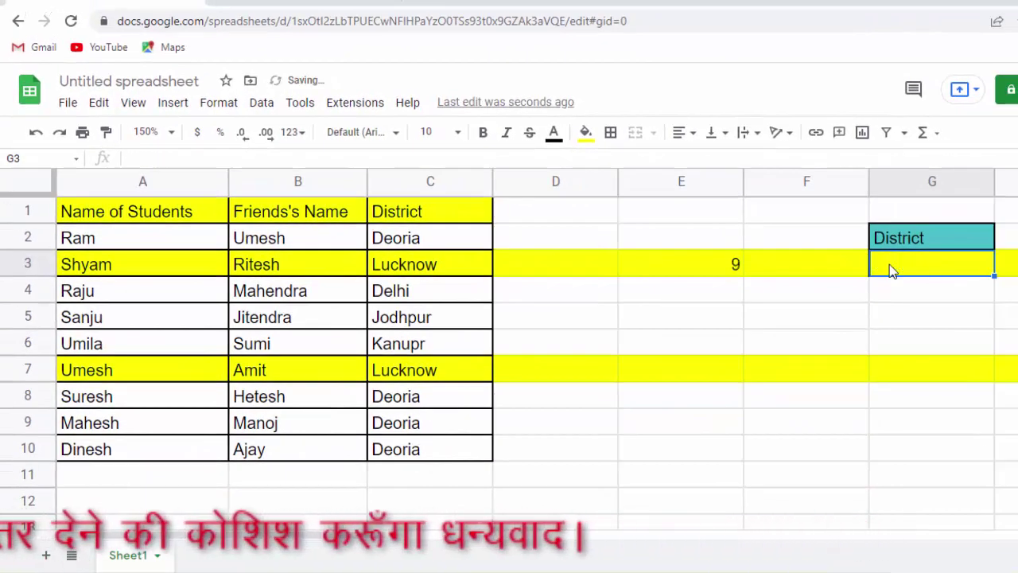
type("Jo")
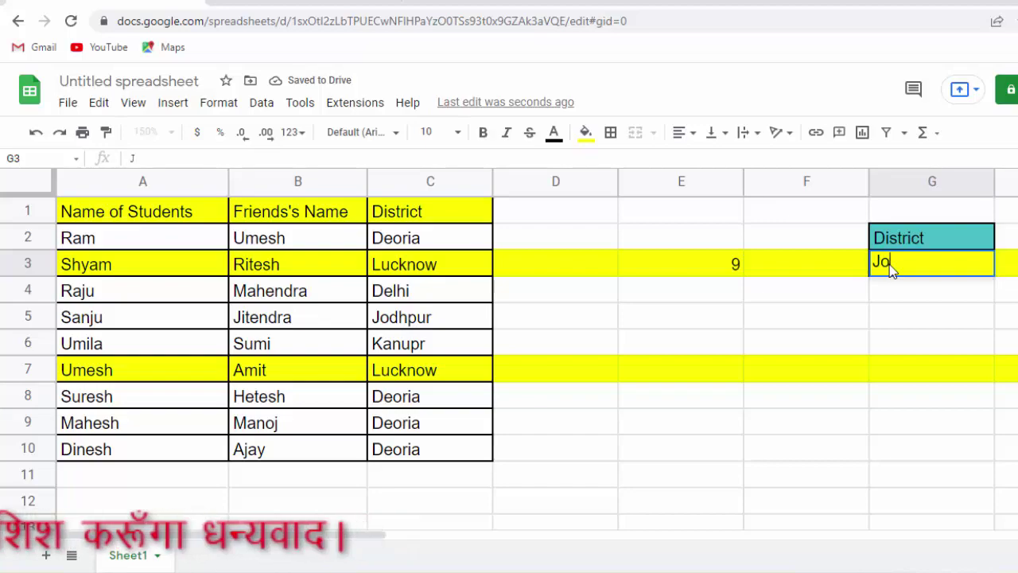
type("dhu")
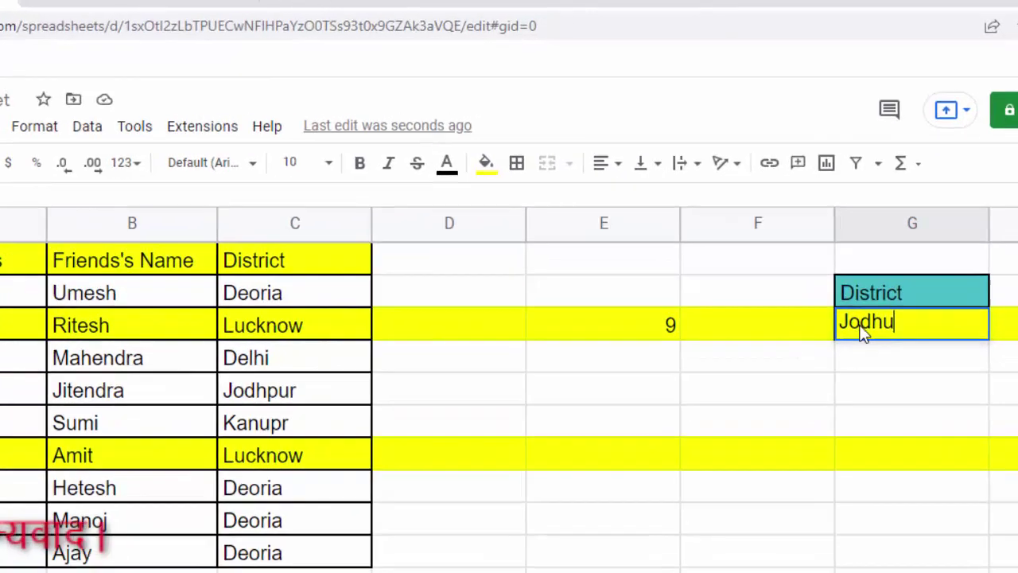
type("r")
key("Return")
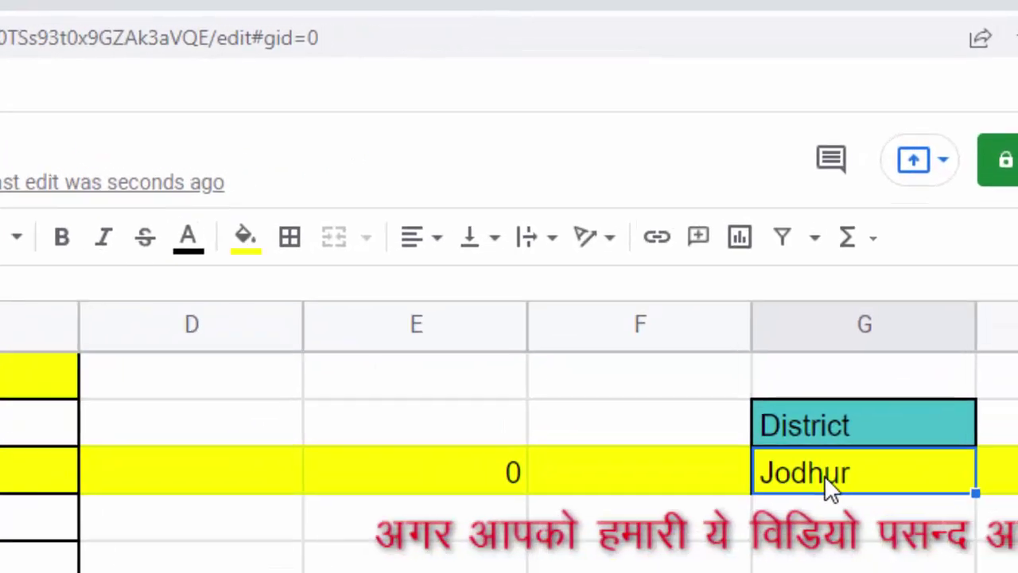
double_click(873, 374)
left_click(817, 474)
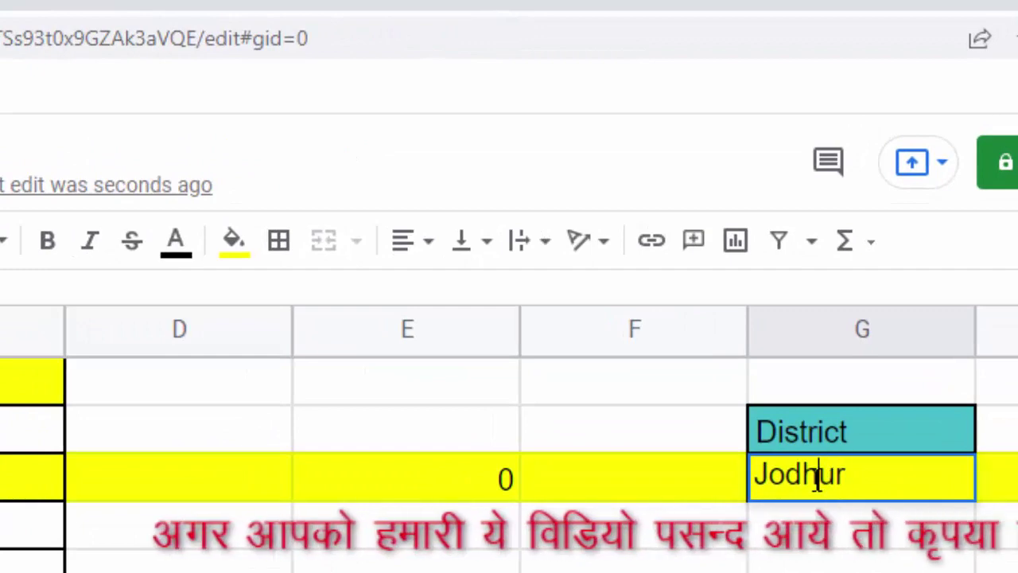
type("p")
key("Return")
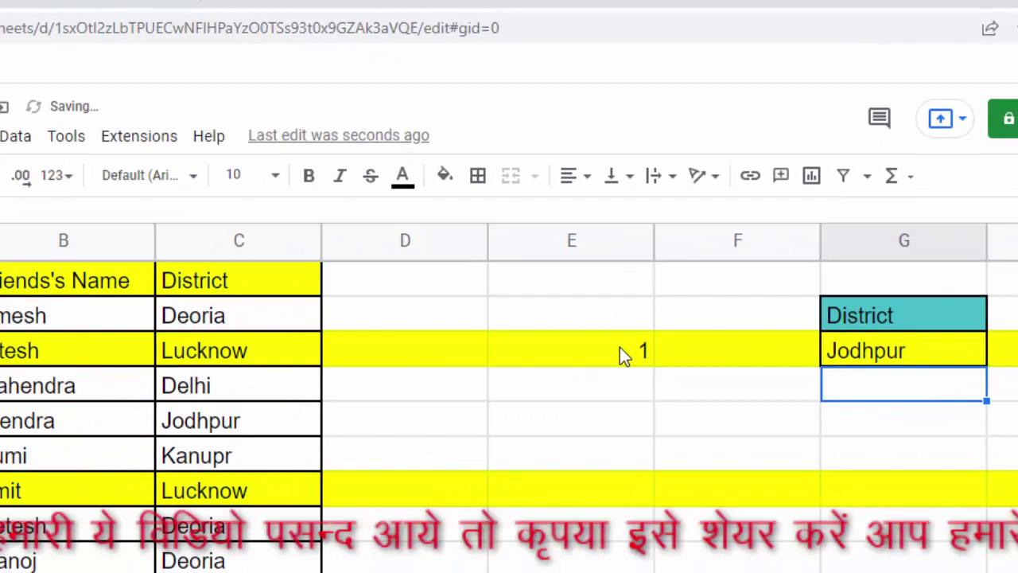
left_click(623, 355)
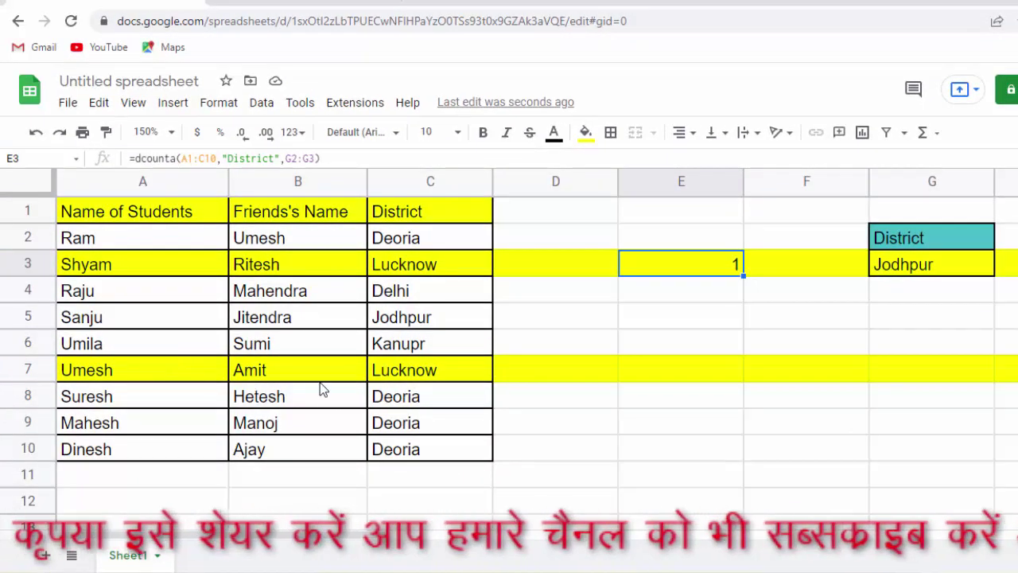
Fill row 5, the Jodhpur entry, with bright green
left_click(18, 317)
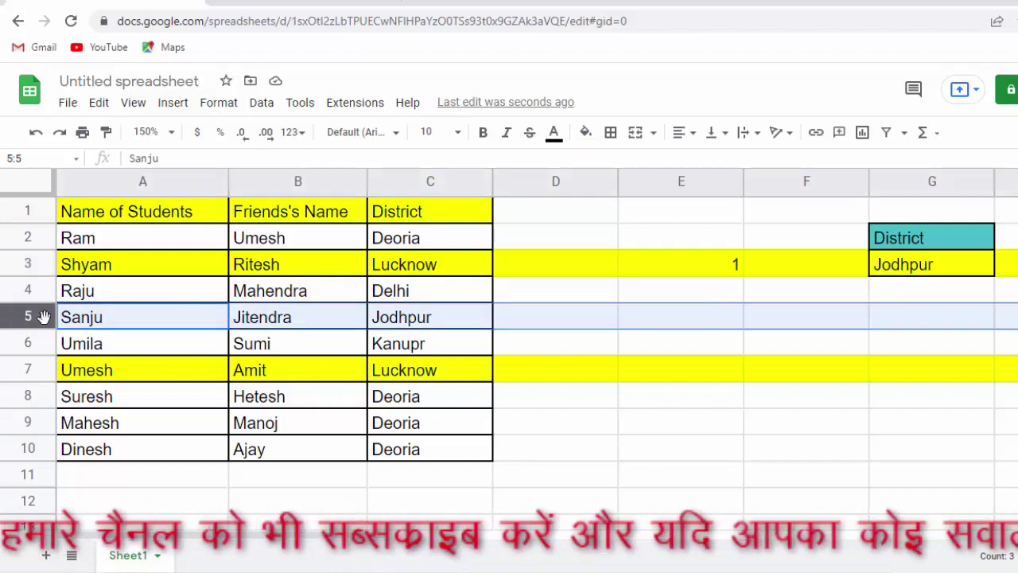
left_click(585, 132)
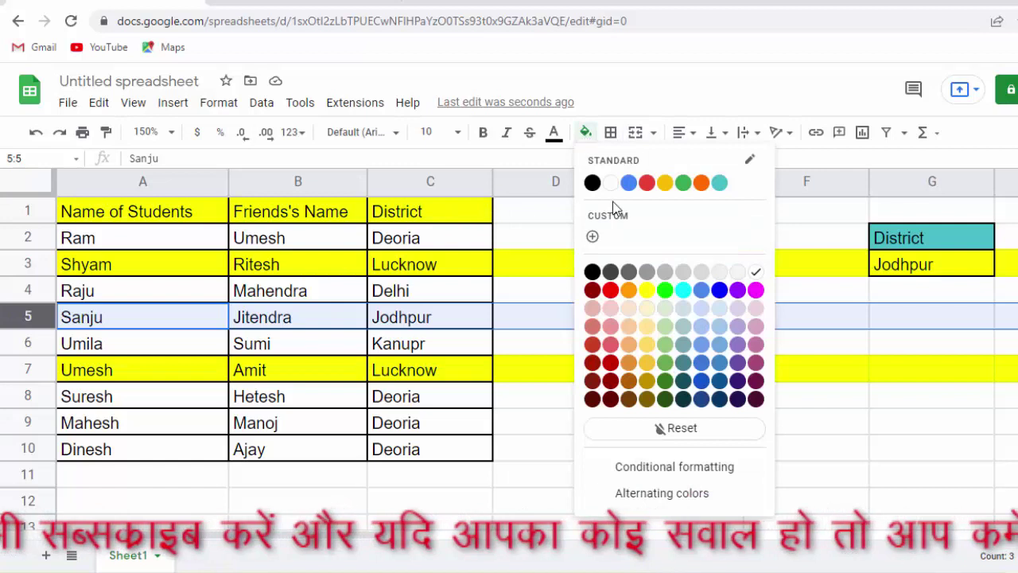
left_click(665, 289)
left_click(631, 444)
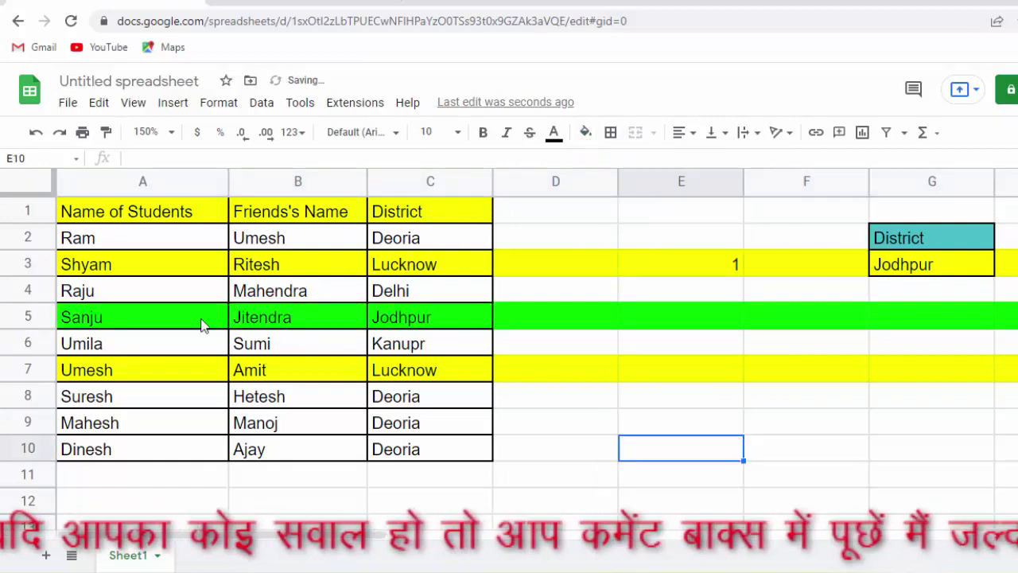